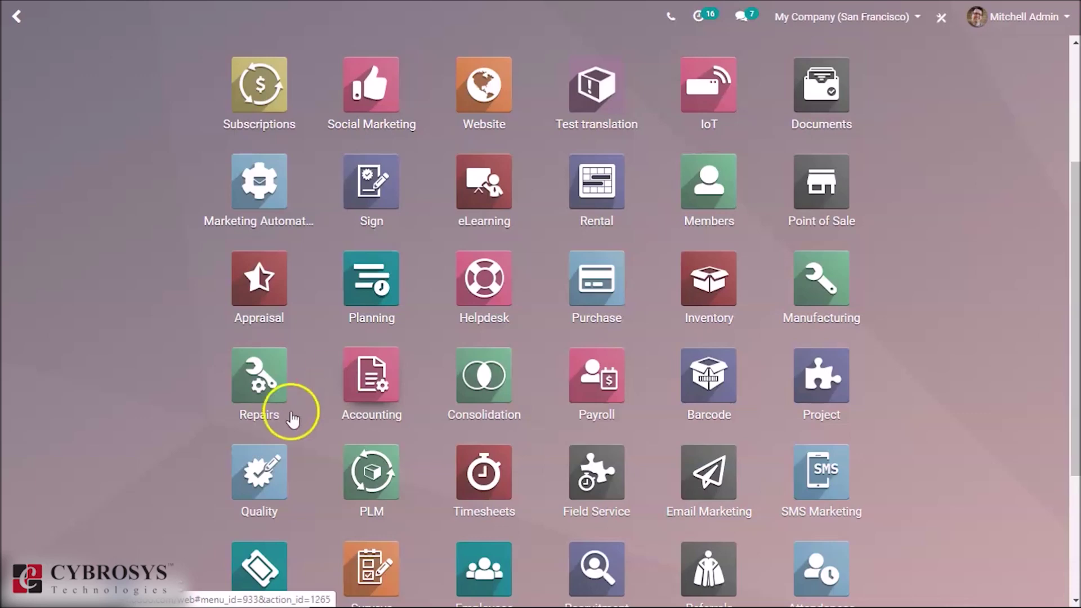
Open the Accounting app's settings page from the Configuration menu
scroll(1064, 169, up, 4)
scroll(1053, 225, down, 3)
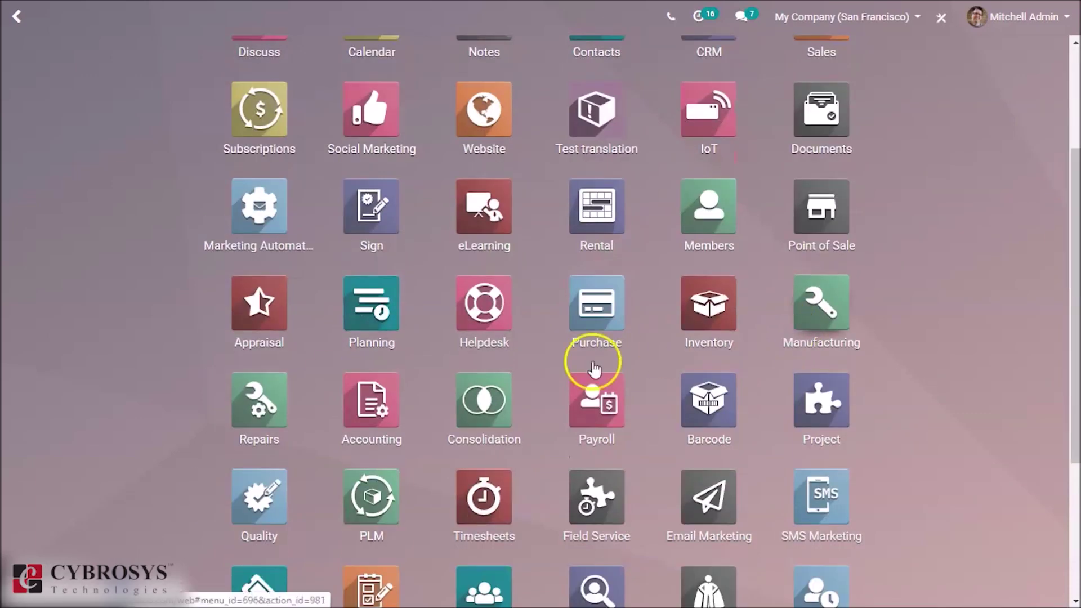
click(370, 414)
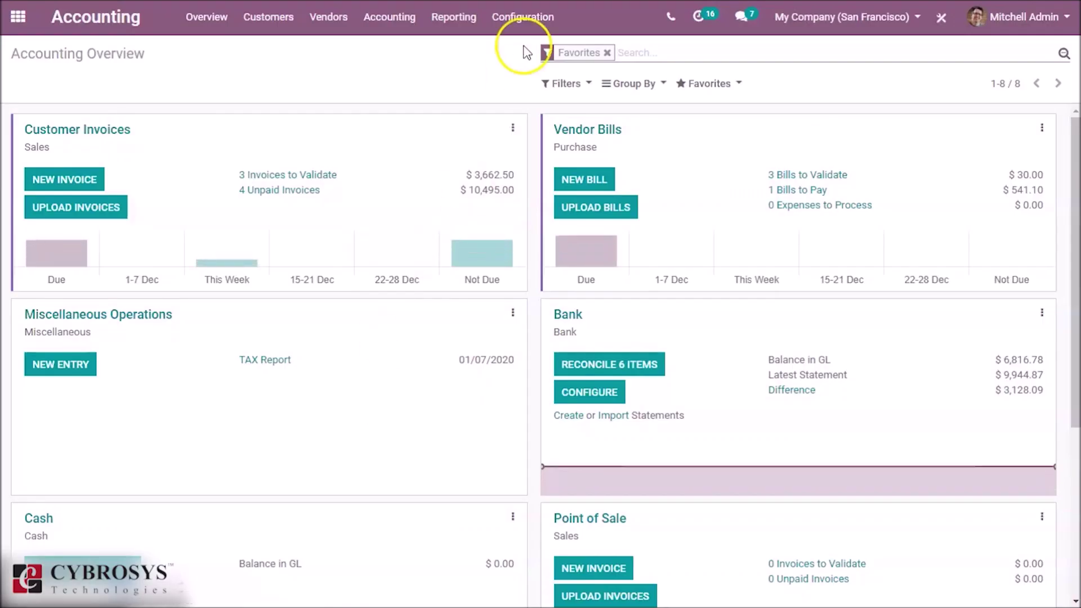
click(523, 19)
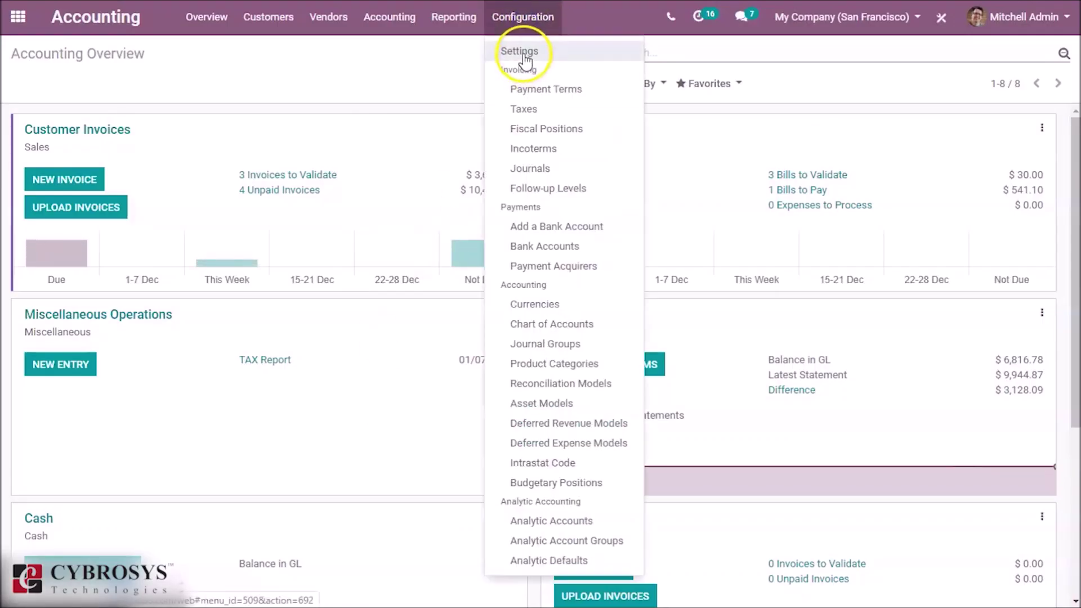
click(526, 58)
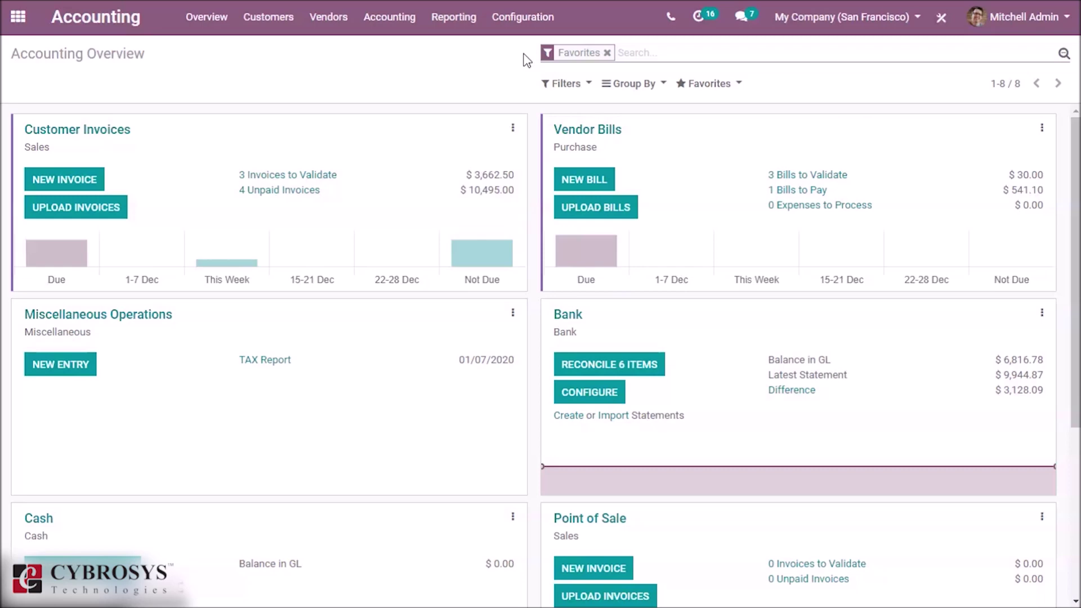
Filter the settings by 'curr' to show the enabled Multi-Currencies option
text(curr)
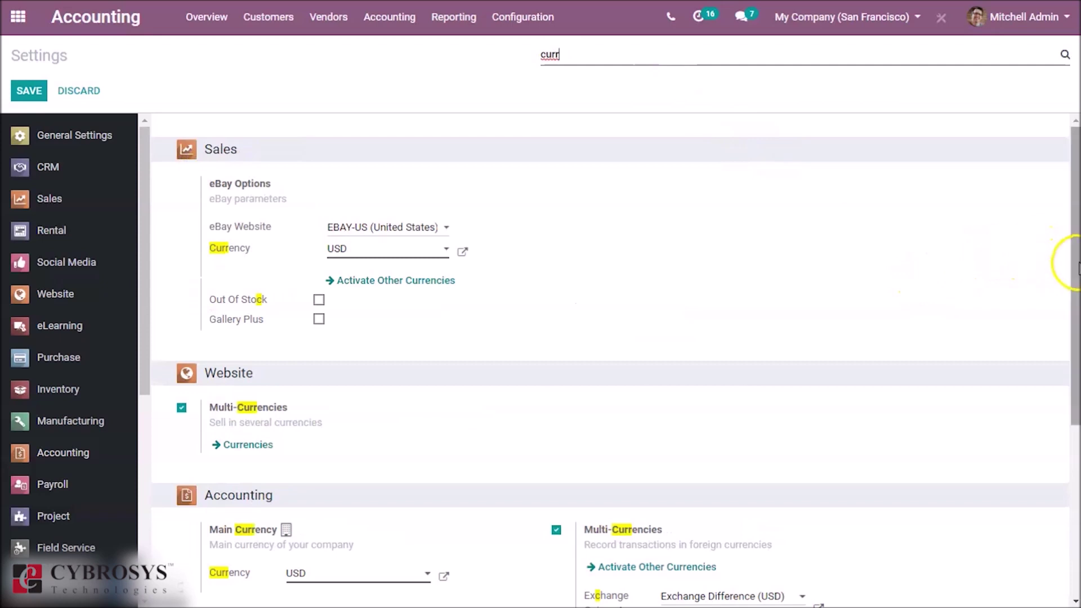
drag(1075, 264, 1074, 369)
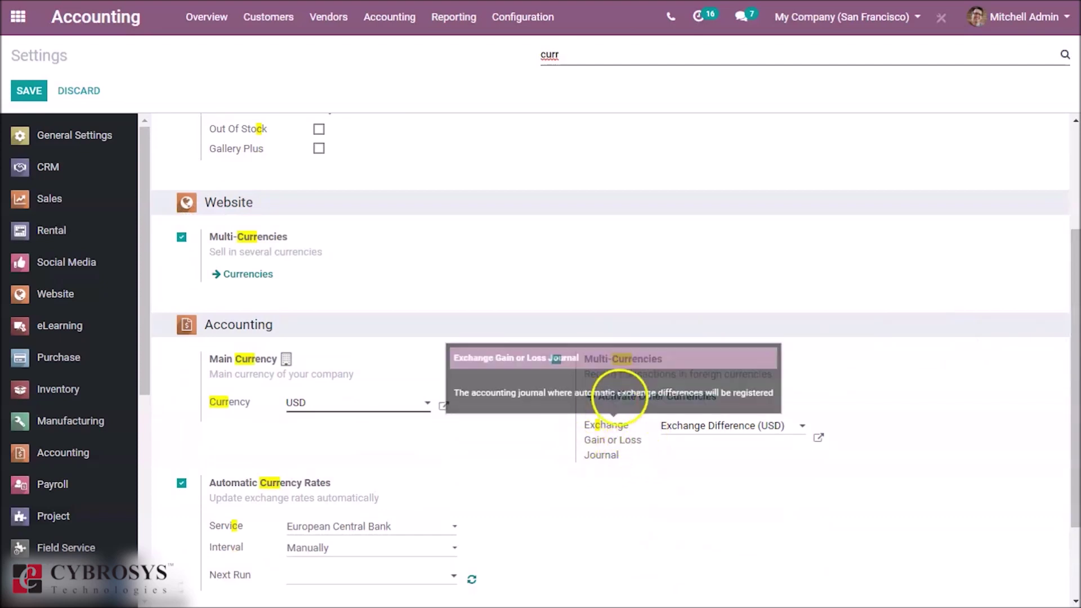
mouse_move(630, 440)
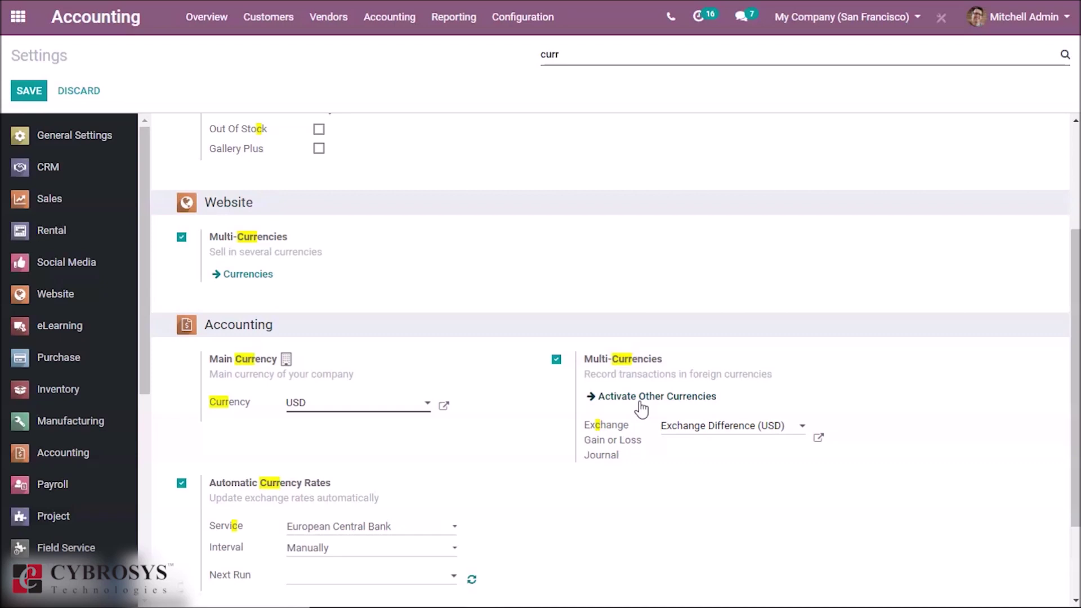
Open the Currencies list showing EUR, HKD and USD
click(580, 349)
click(515, 17)
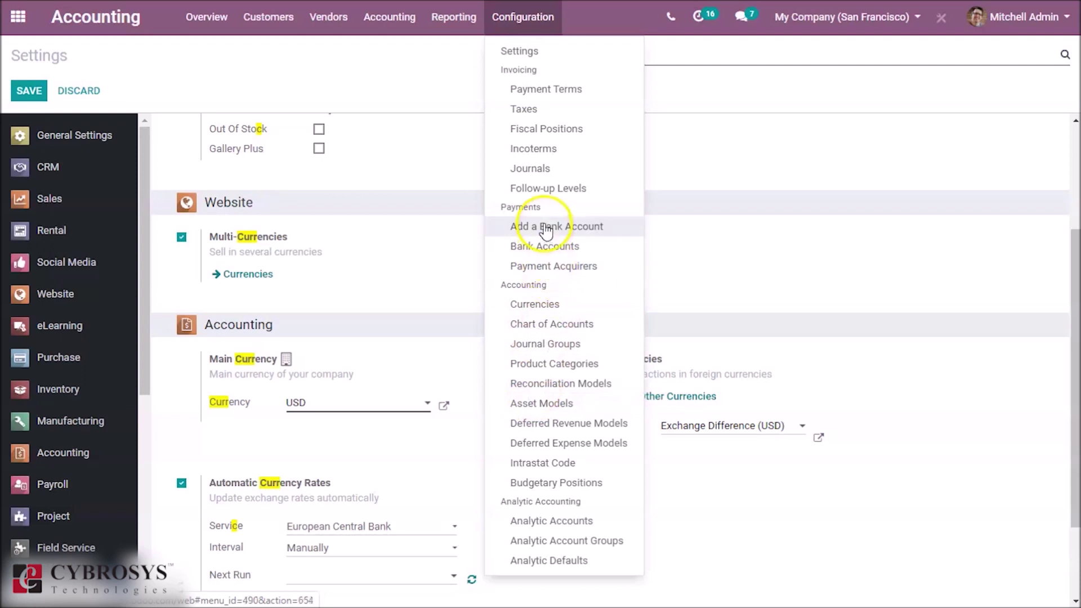
click(536, 306)
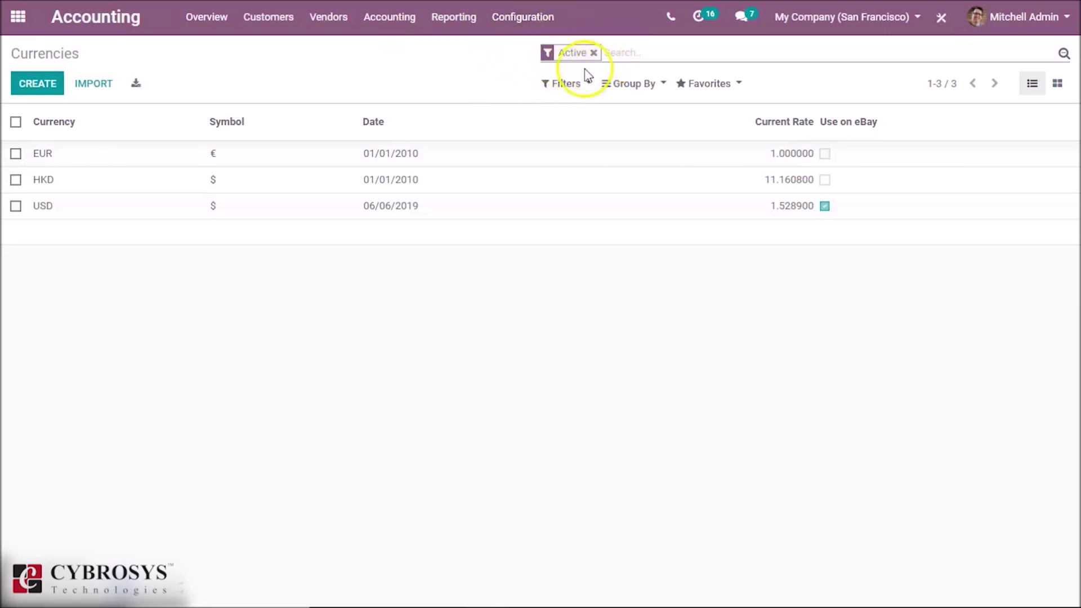
drag(292, 188, 153, 161)
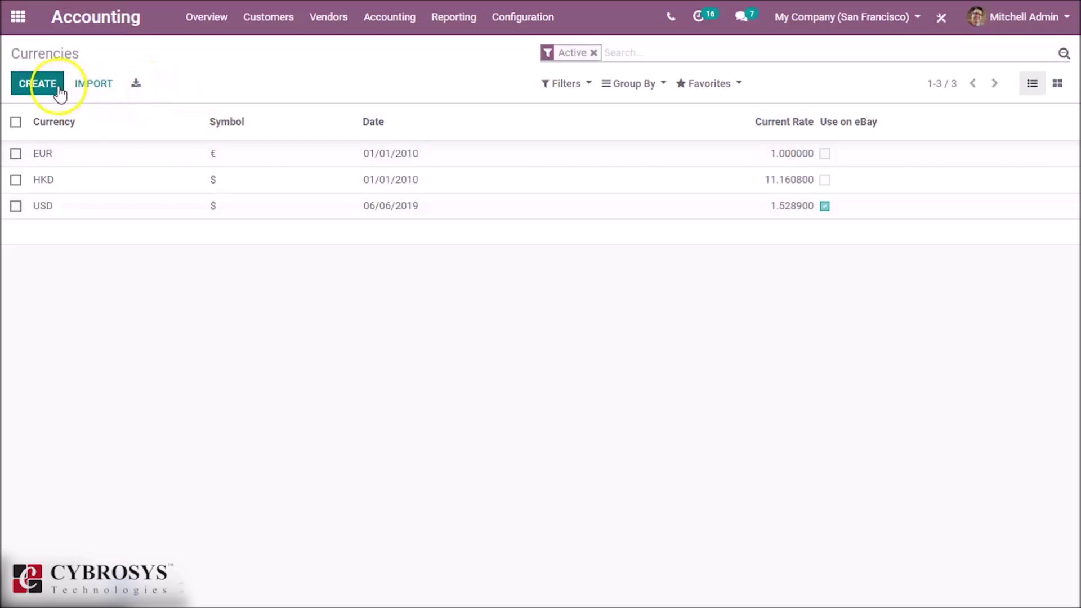
Start a new currency, discard it, and open the EUR currency record
click(38, 84)
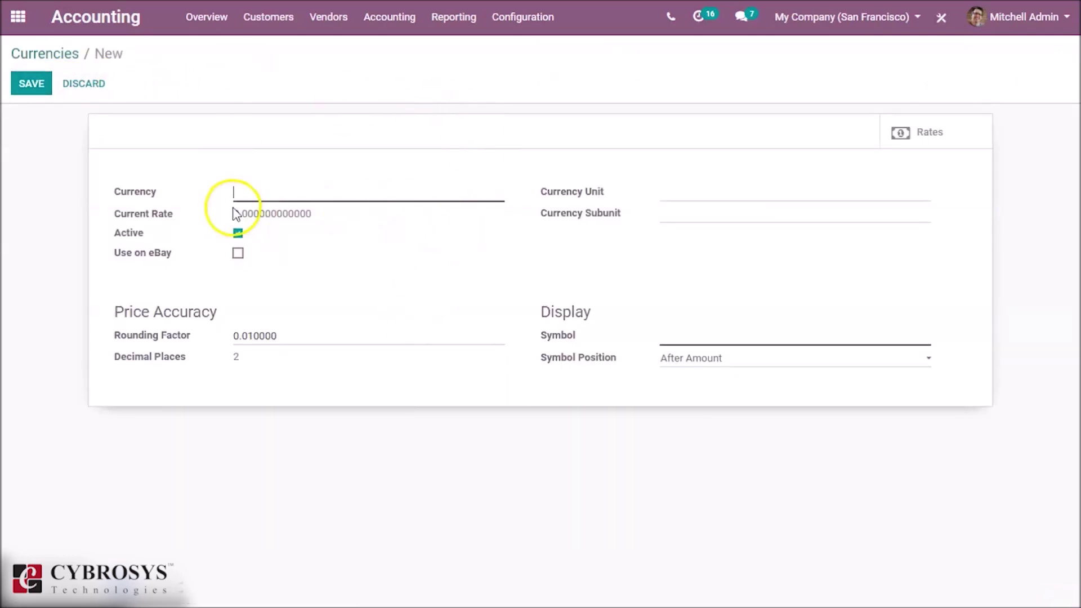
click(46, 55)
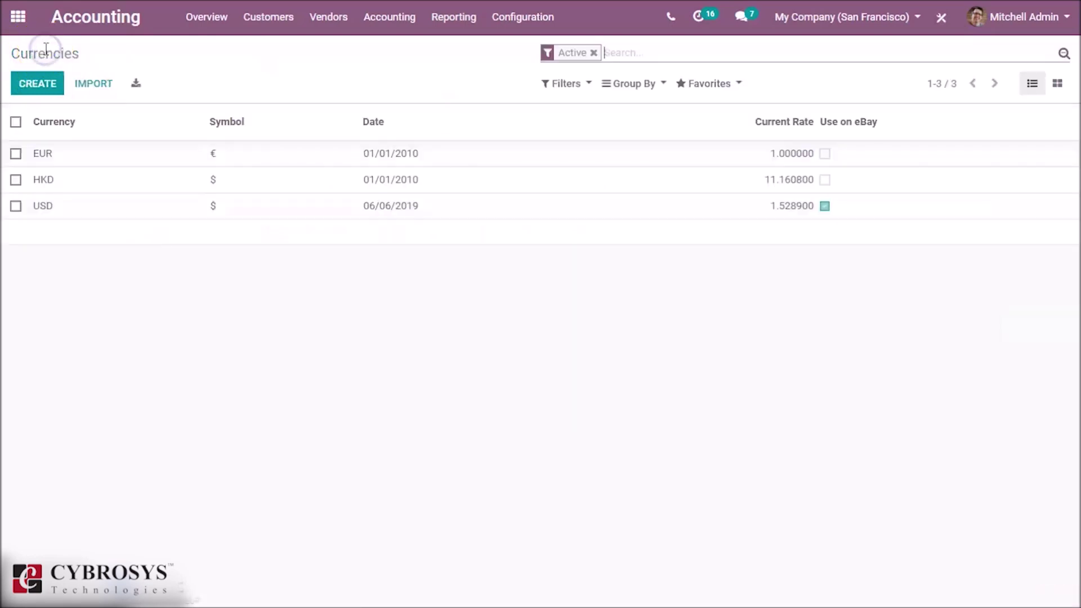
click(290, 157)
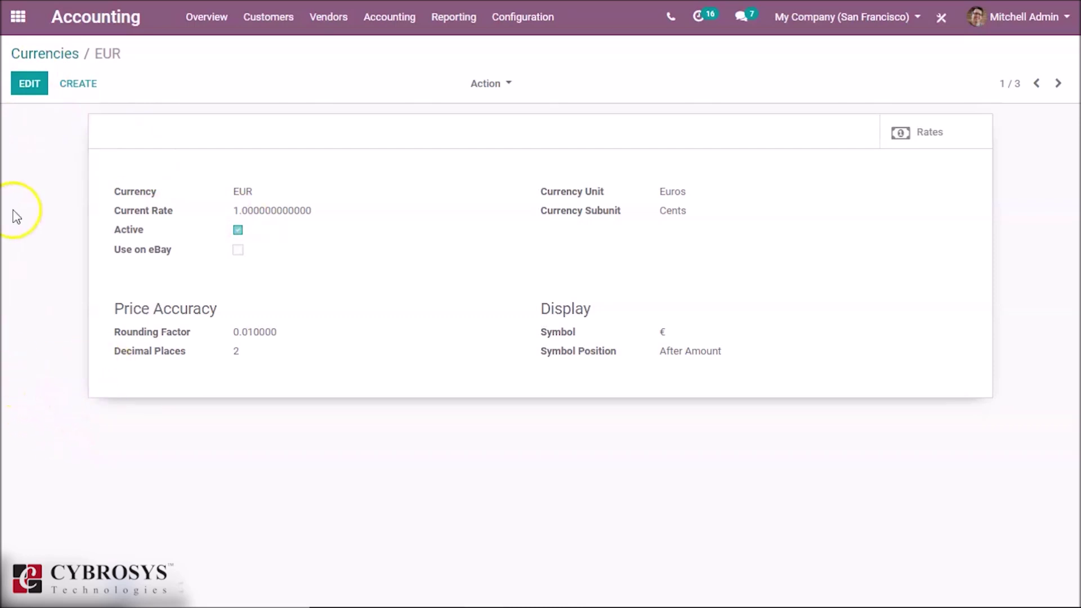
click(53, 56)
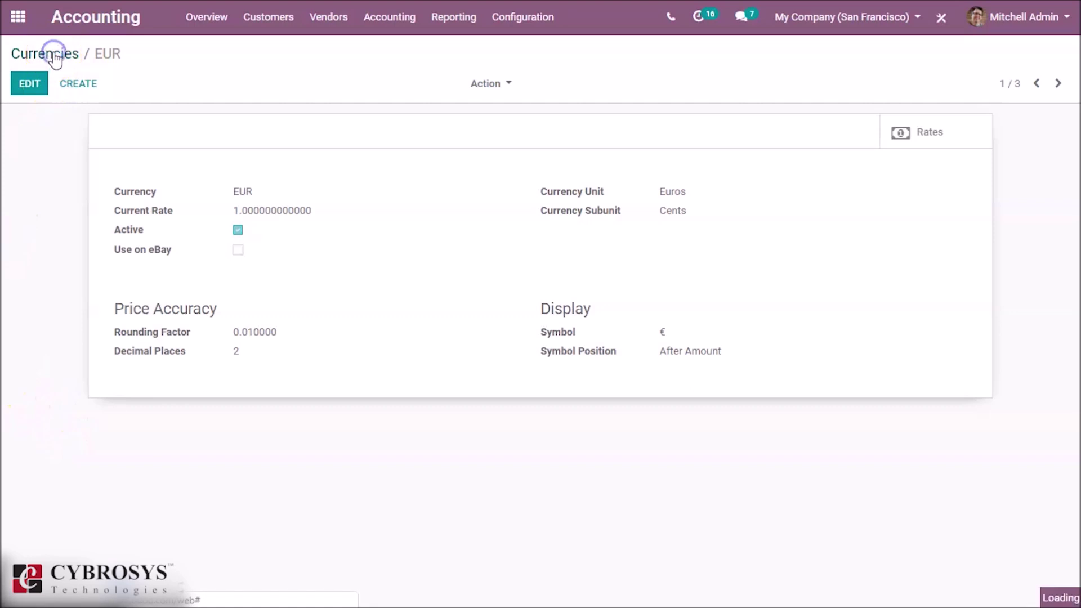
click(419, 163)
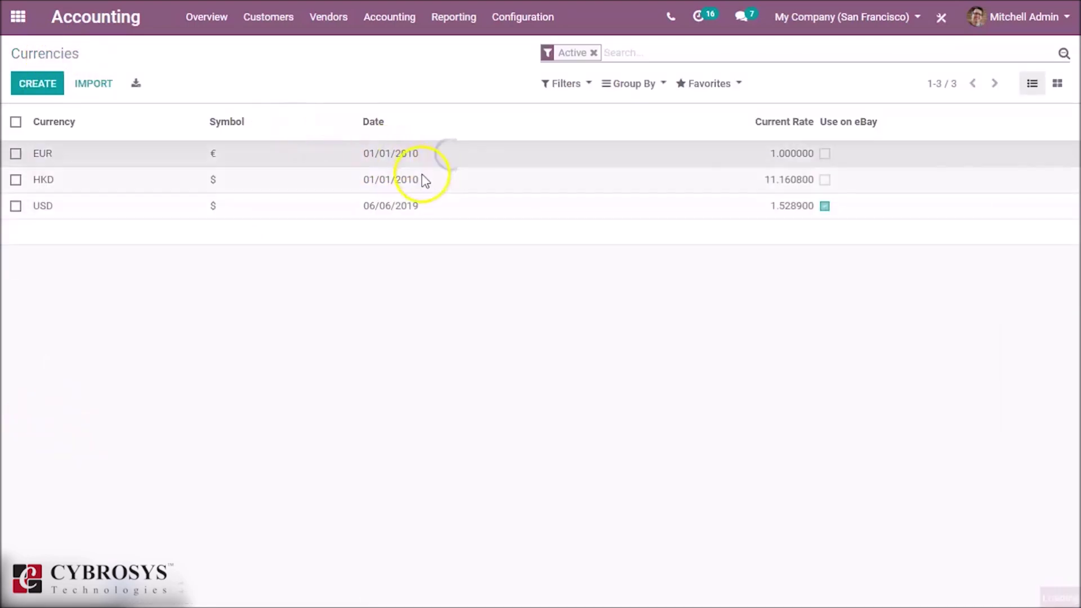
click(44, 60)
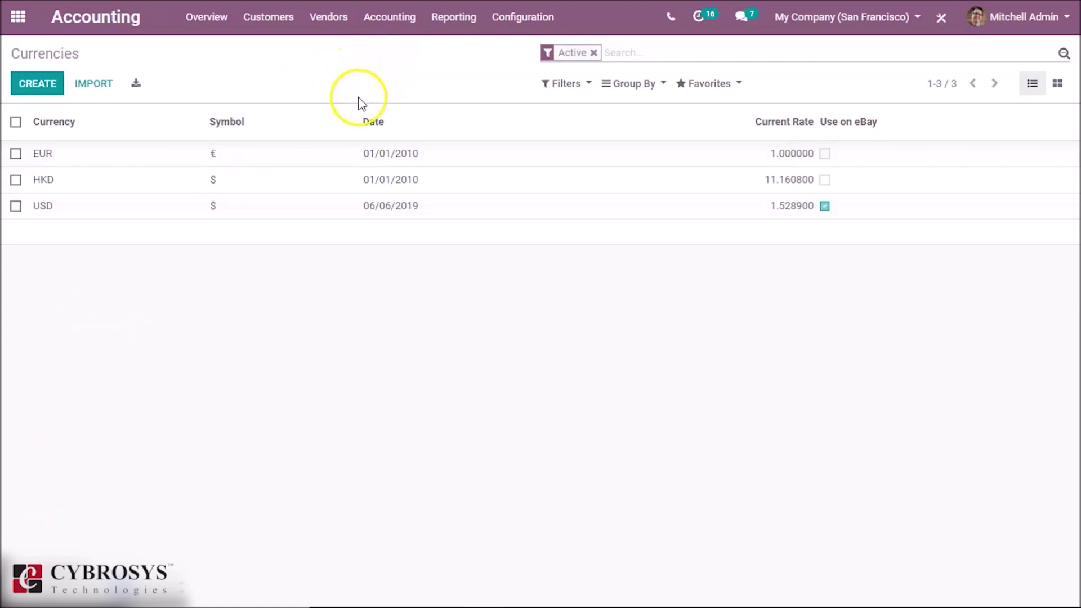
click(487, 12)
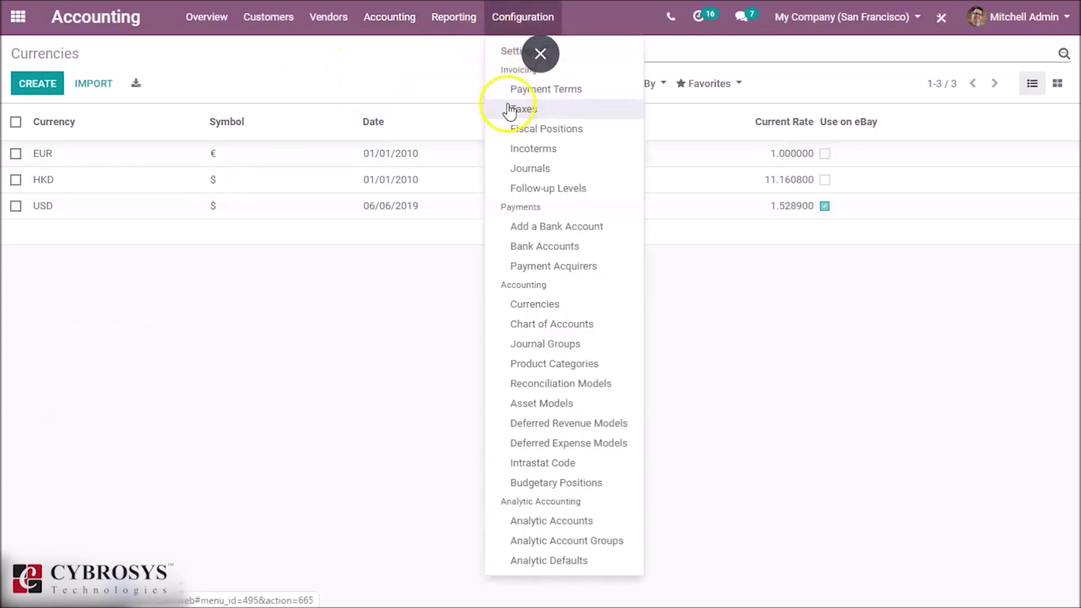
Create a new chart-of-accounts account with code 12345 named 'new account'
click(542, 308)
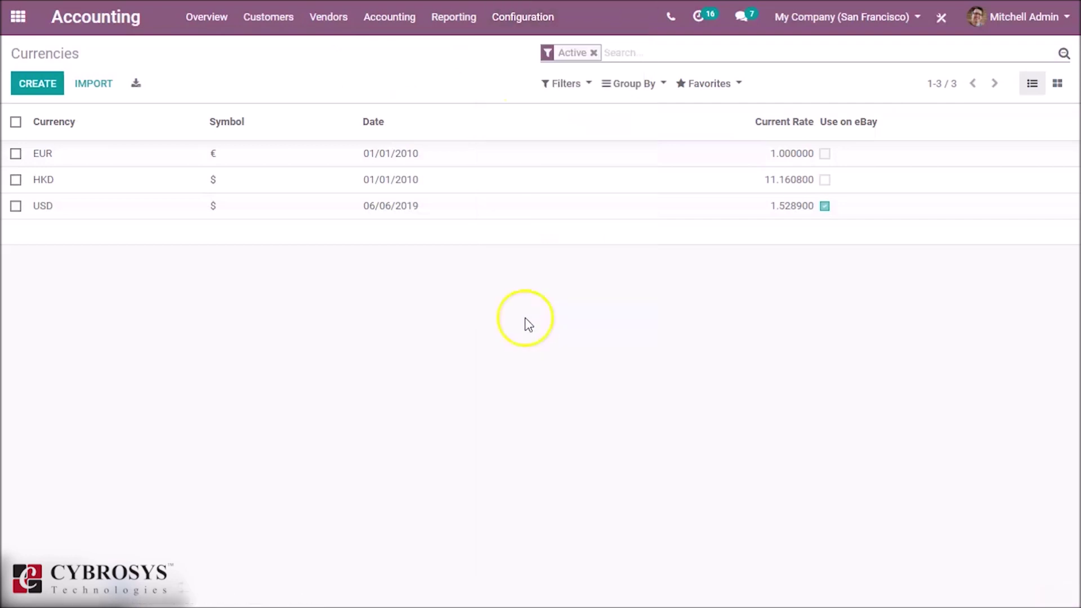
drag(429, 287, 309, 193)
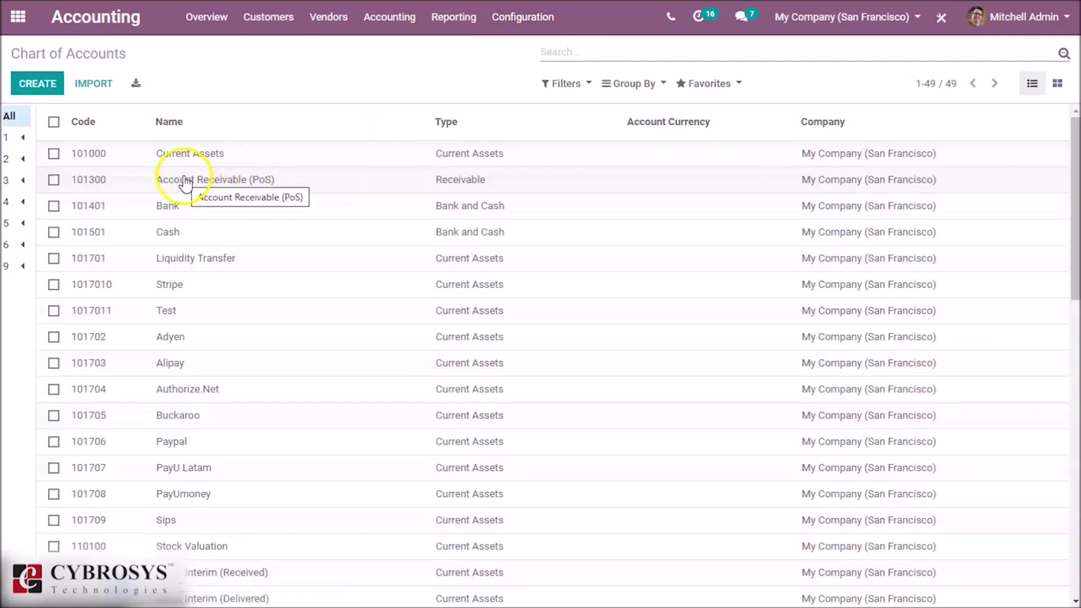
click(55, 84)
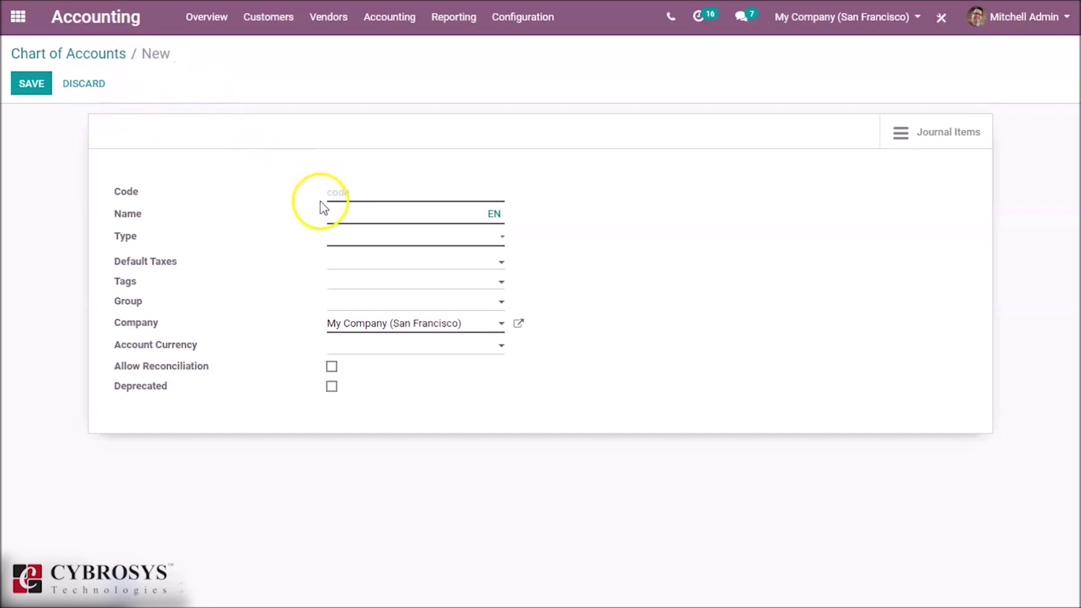
click(350, 195)
text(12345)
click(357, 214)
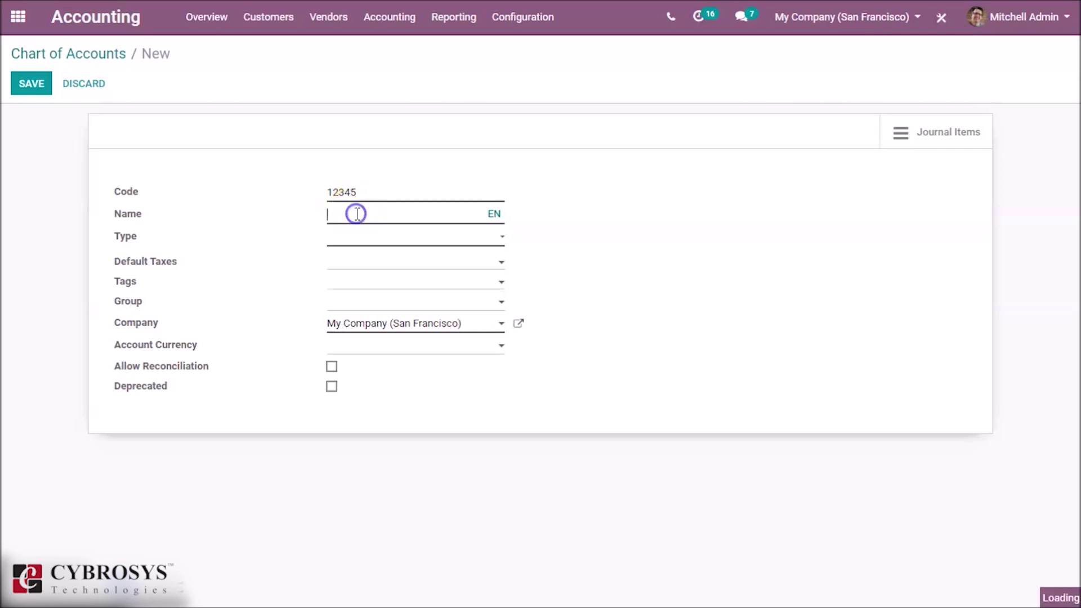
text(new)
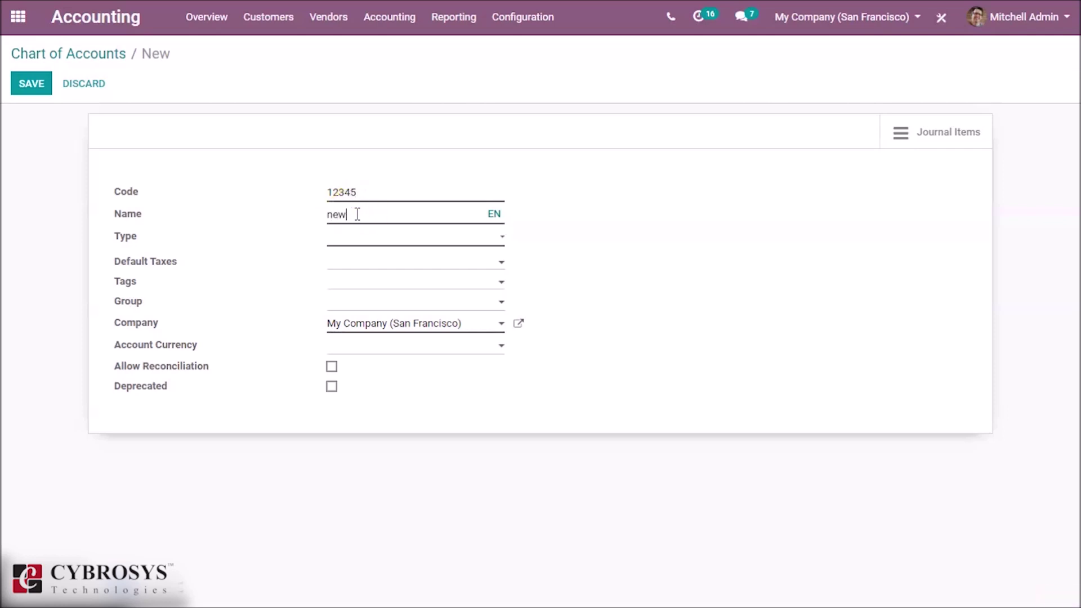
text( account)
Set the account type to Receivable and the account currency to USD
click(368, 241)
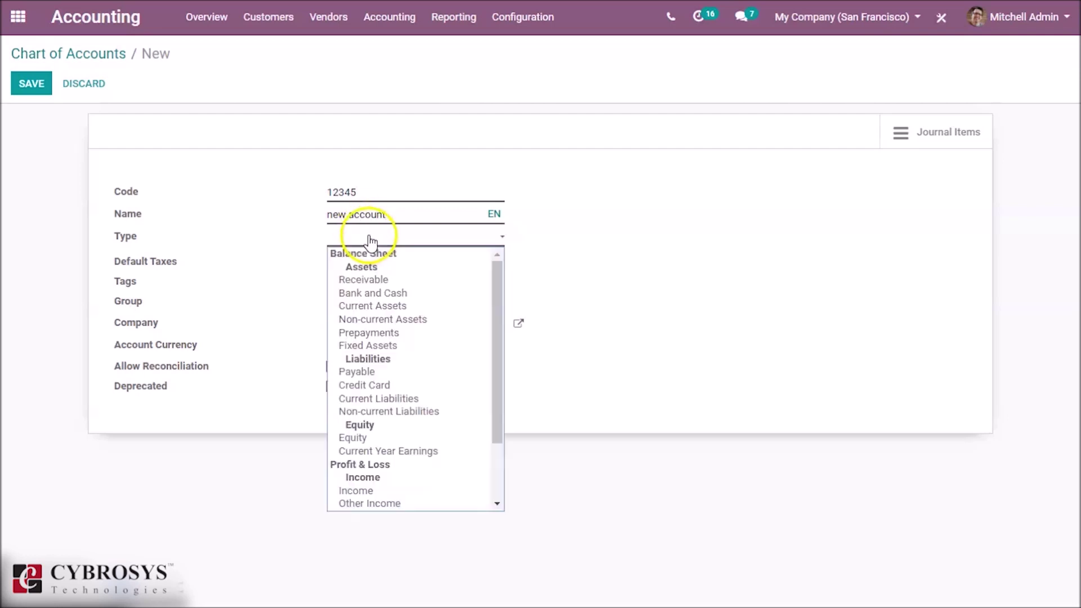
click(369, 279)
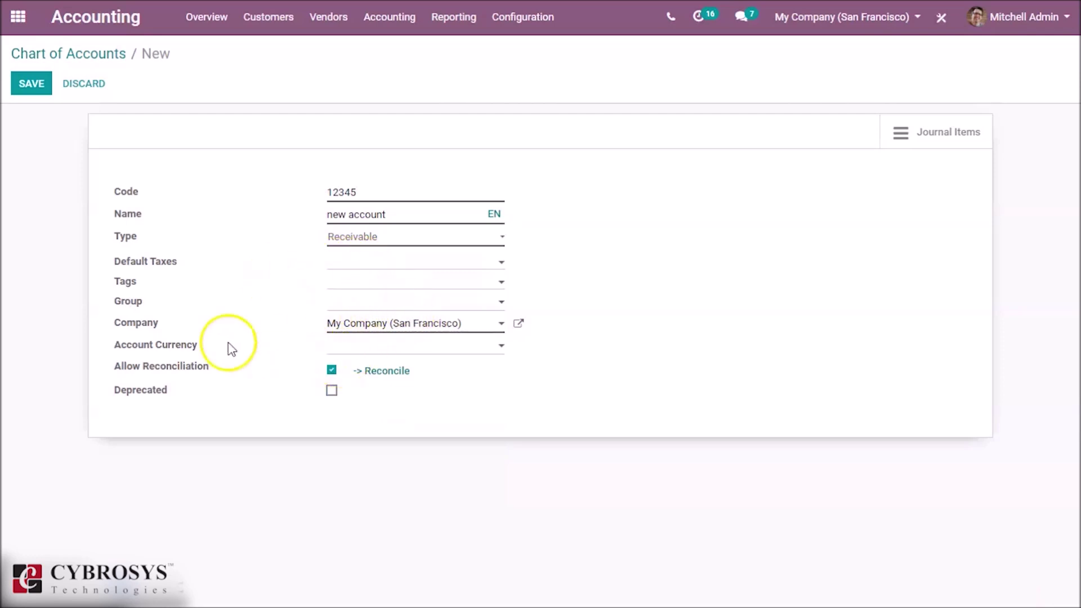
click(444, 345)
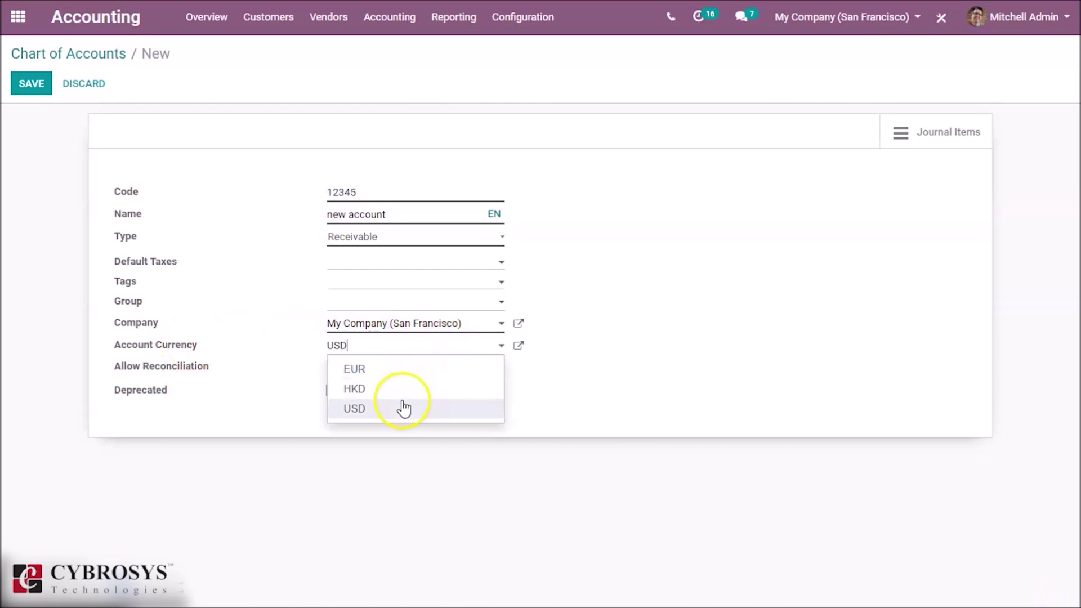
click(404, 409)
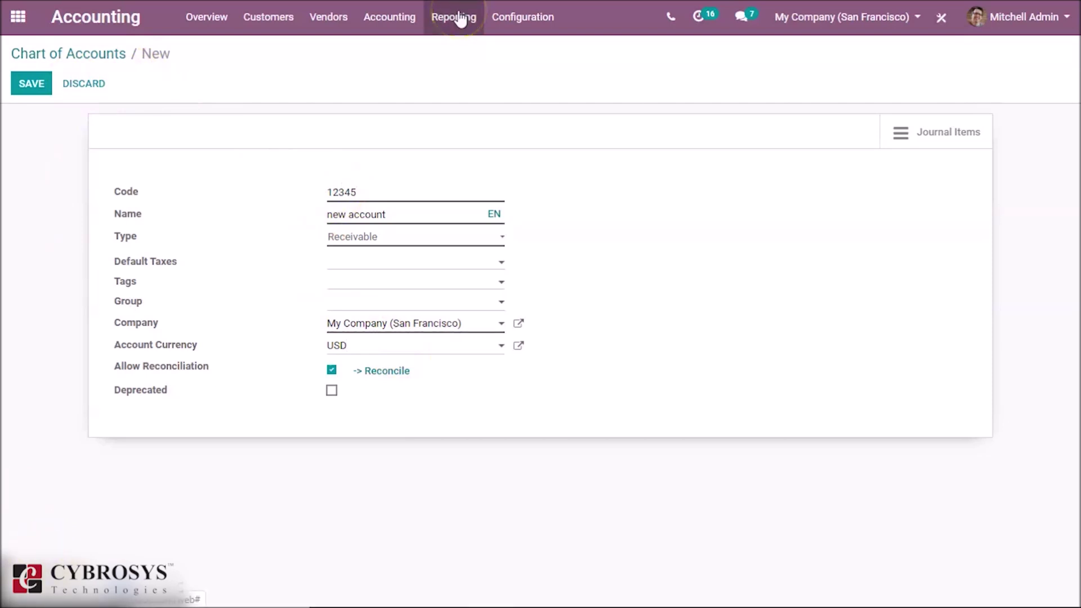
Go to the Journals list, confirming you want to leave the unsaved account form
click(503, 33)
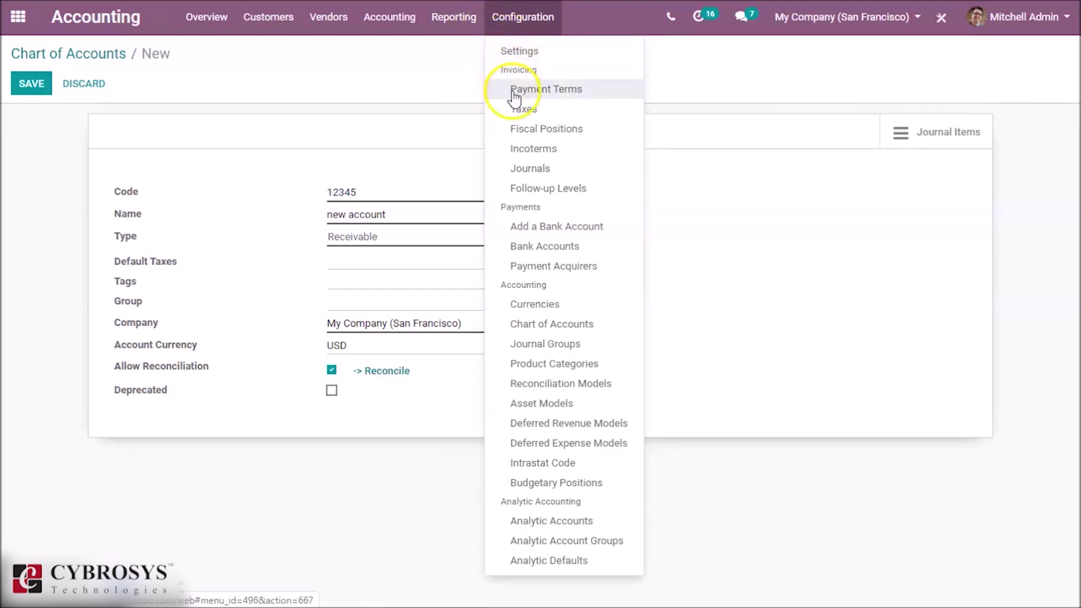
click(527, 170)
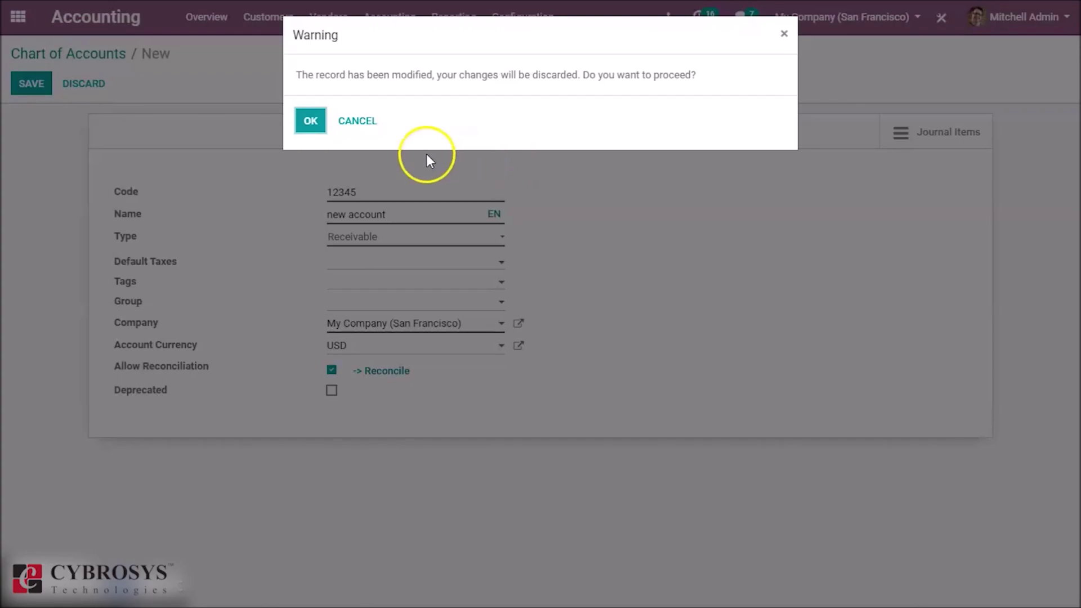
click(310, 120)
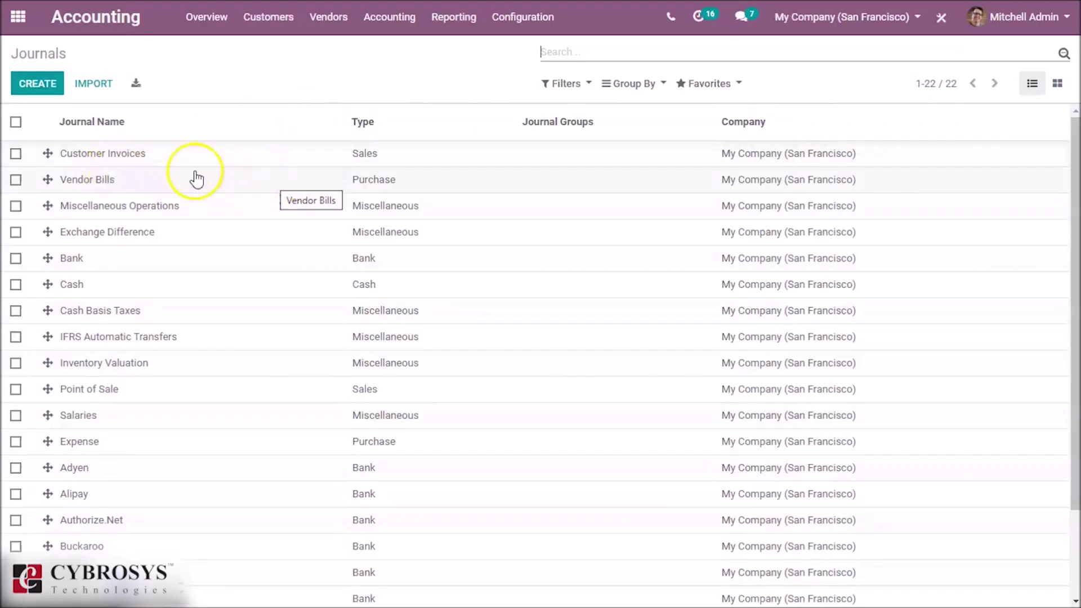
Create a new journal named 'bank' with type Bank
click(41, 85)
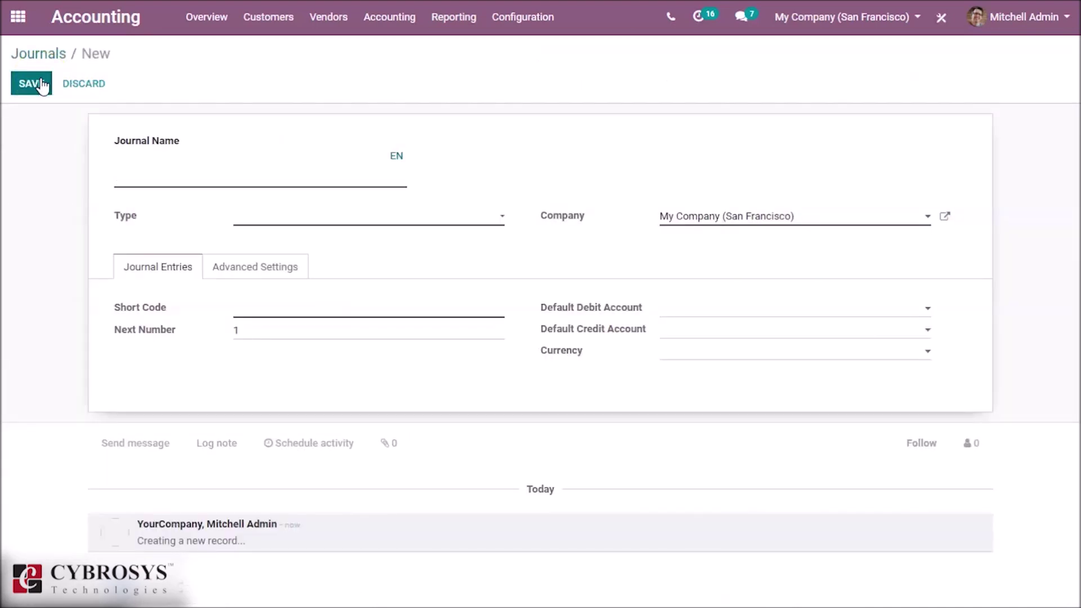
click(135, 159)
click(144, 174)
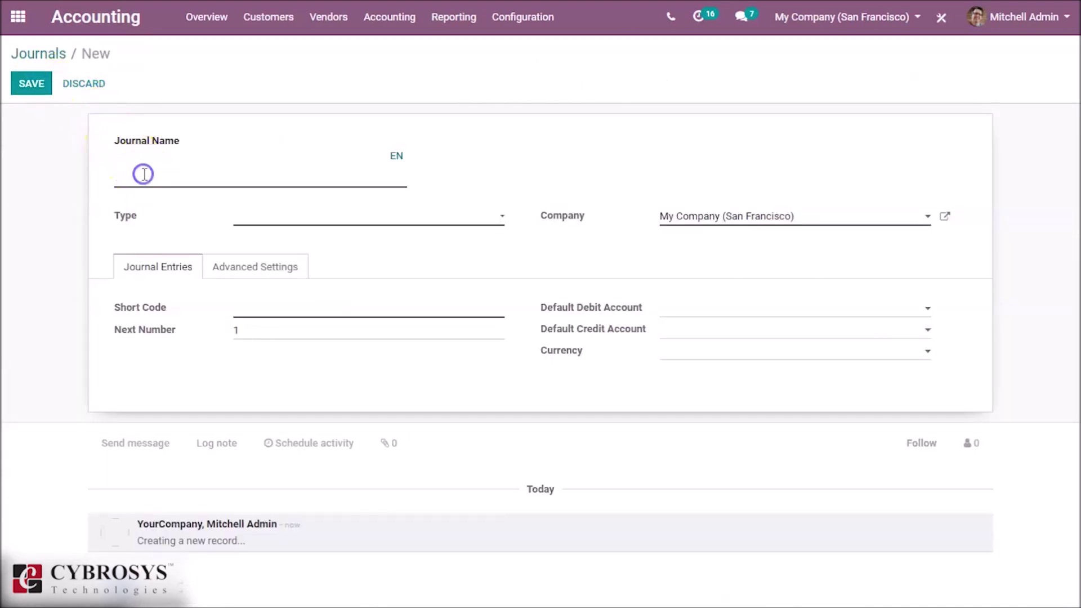
text(ban)
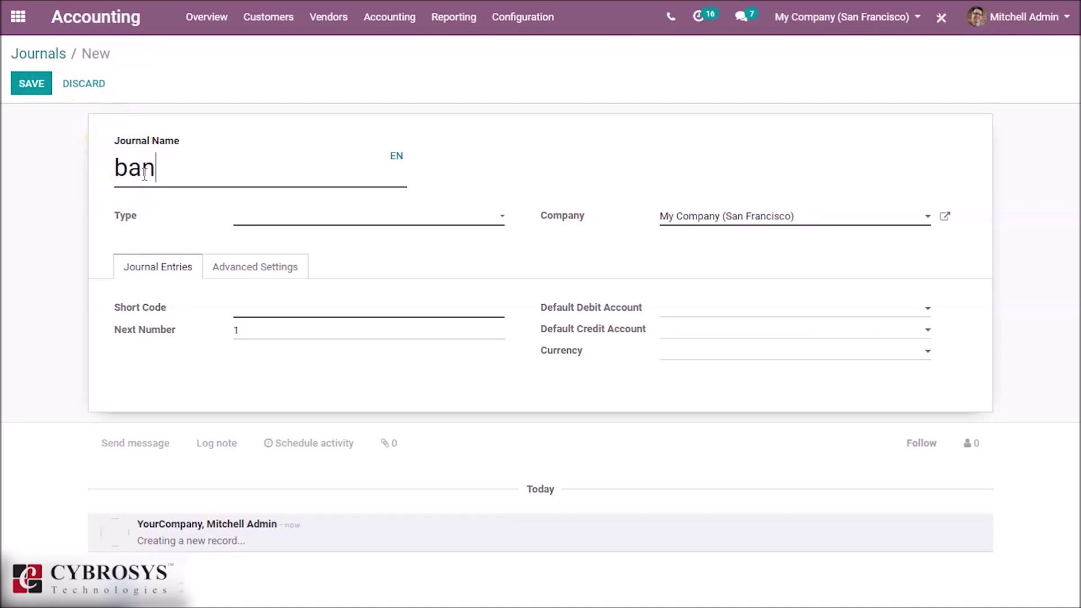
text(k)
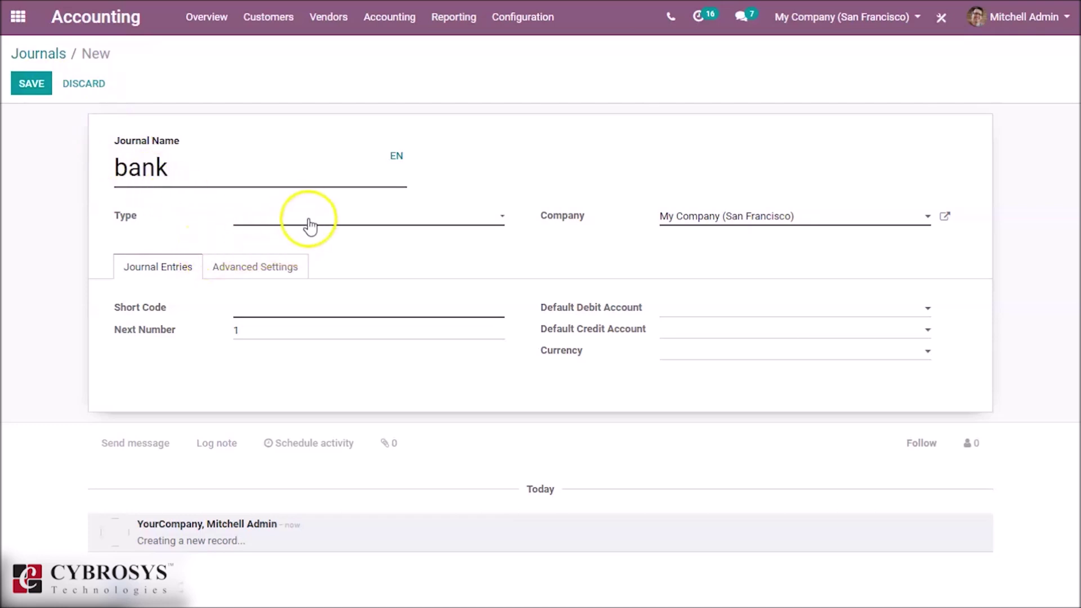
click(310, 225)
click(292, 272)
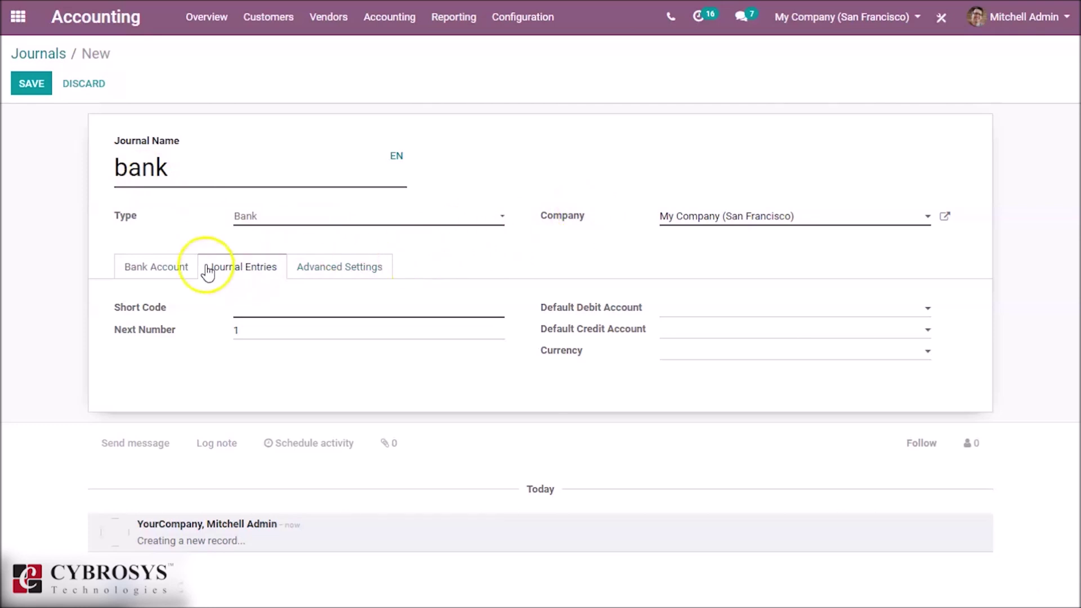
Show the journal's currency options: EUR, HKD and USD
click(144, 269)
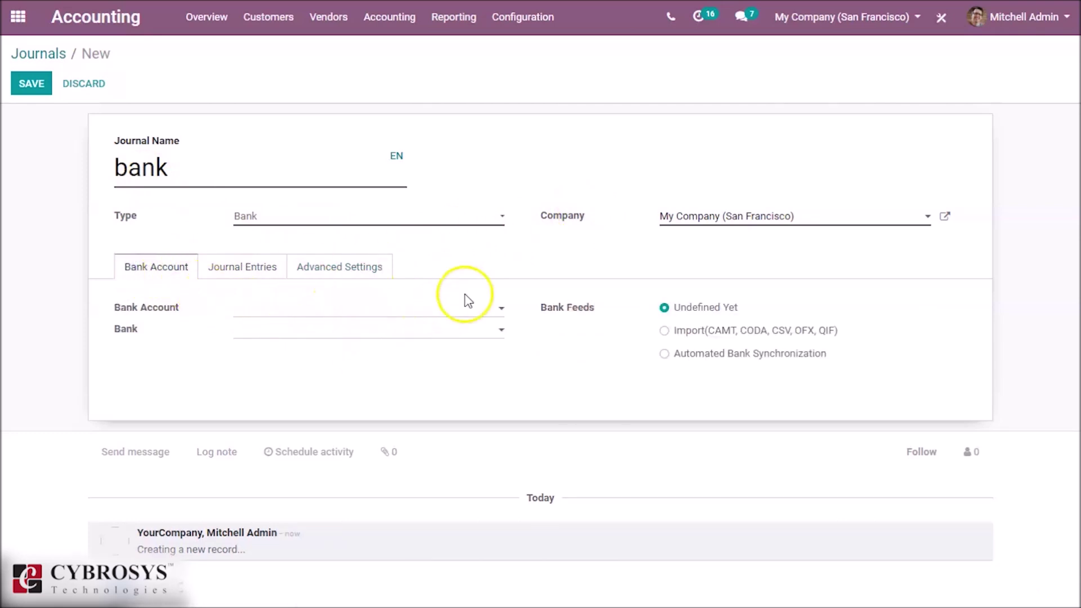
click(259, 270)
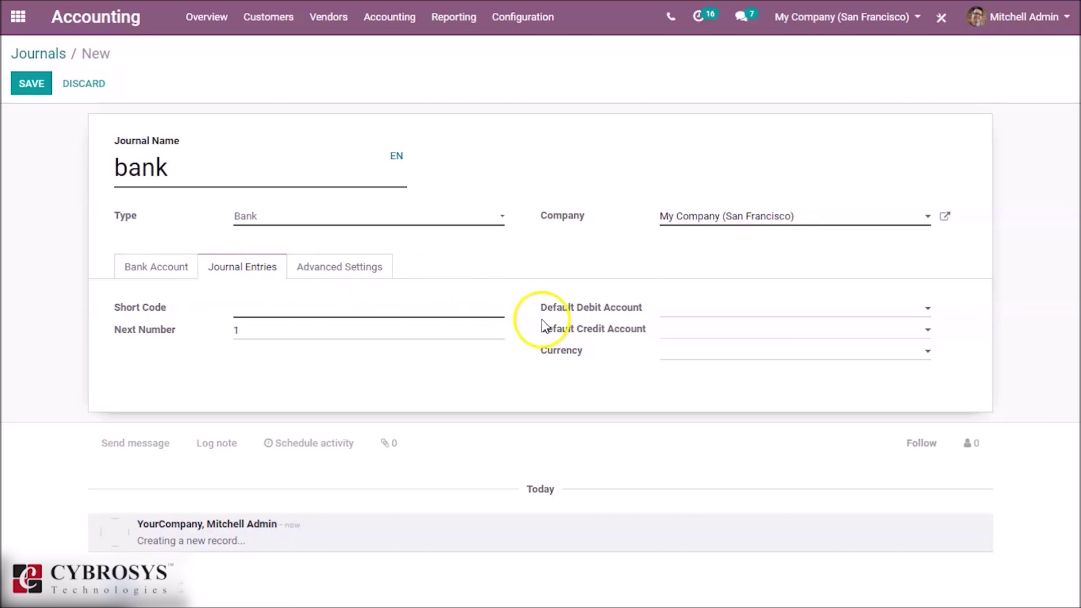
click(754, 354)
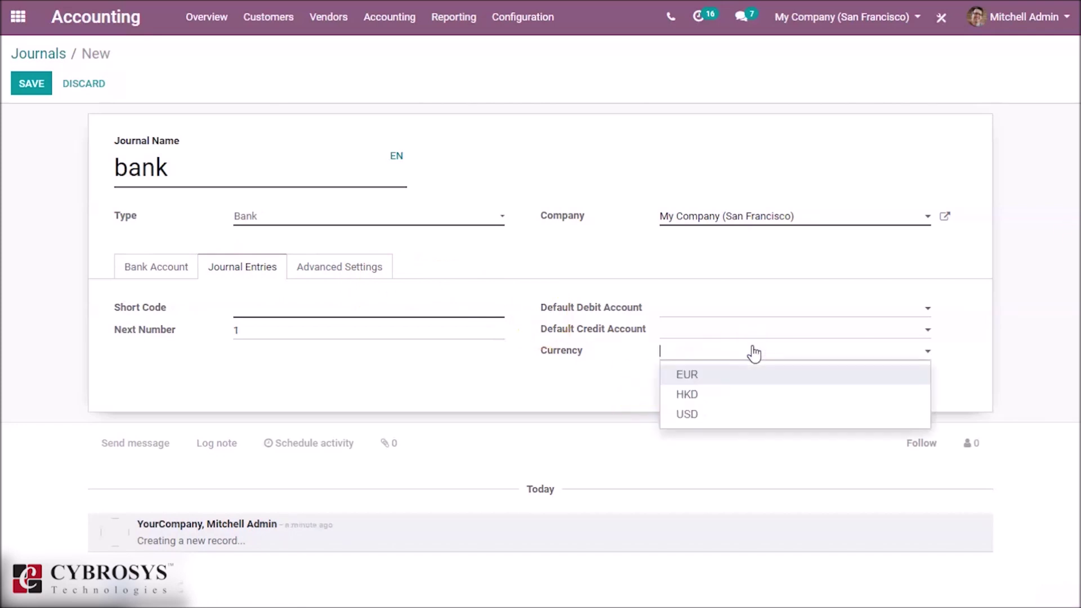